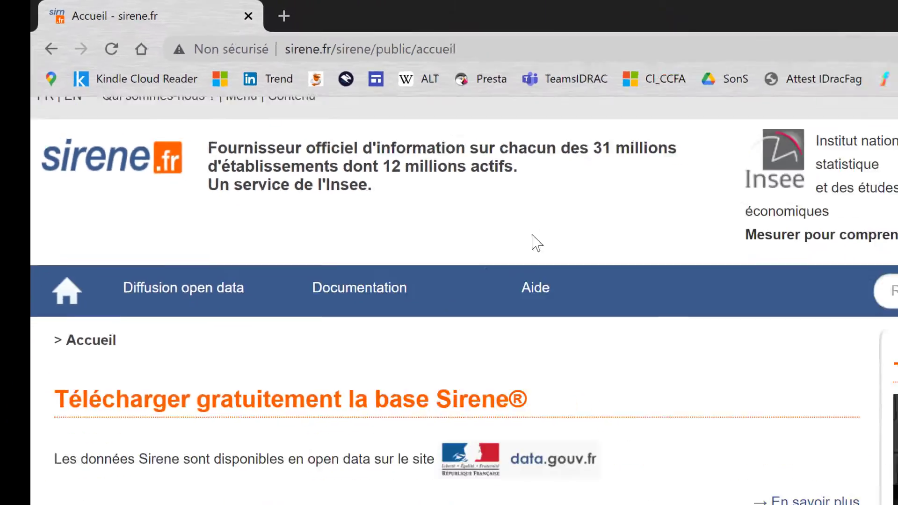
Open the page for building a custom list of establishments.
{"action": "scroll", "coordinate": [666, 321], "scroll_direction": "down", "scroll_amount": 3}
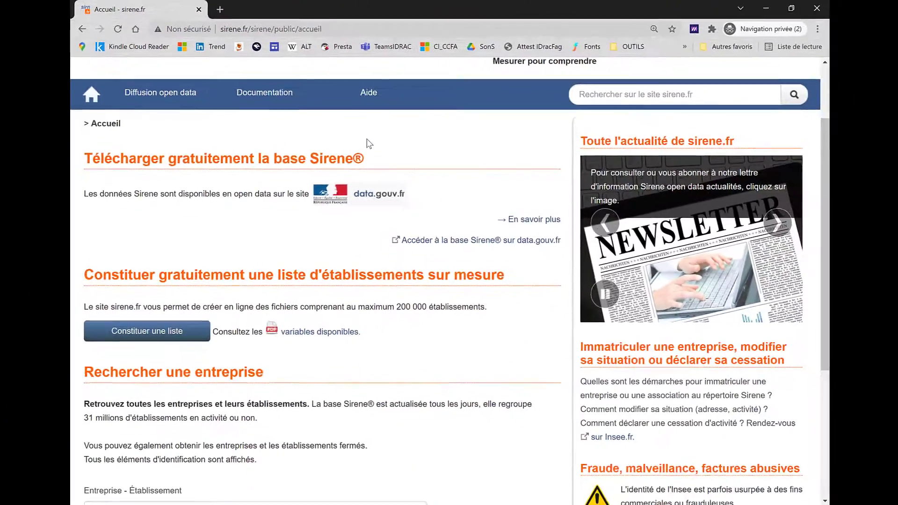
{"action": "key", "text": "ctrl+shift+b"}
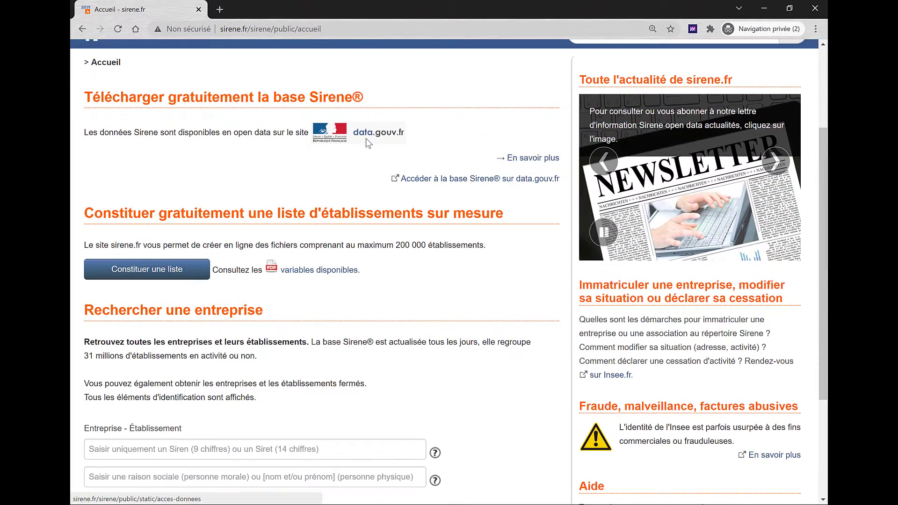
{"action": "left_click", "coordinate": [157, 272]}
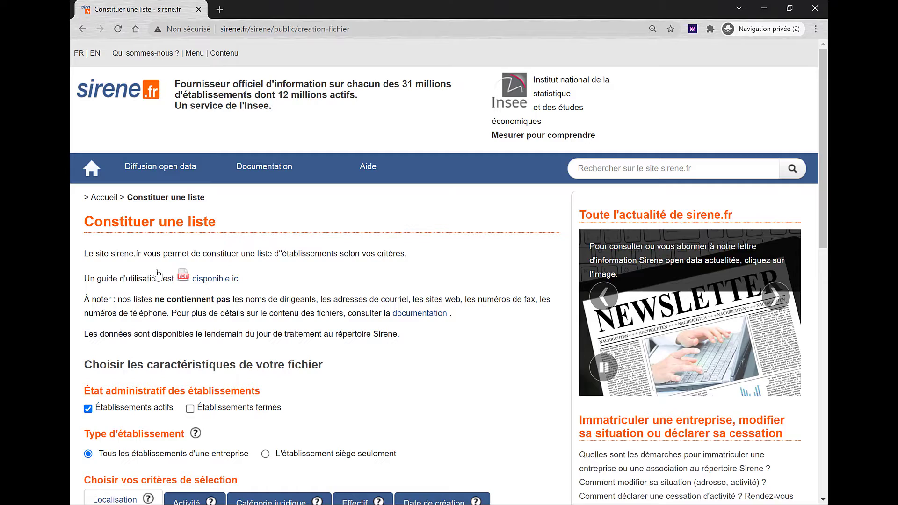
Filter the communes by "nantes" and add 44109 - Nantes to the selected location criteria.
{"action": "scroll", "coordinate": [158, 274], "scroll_direction": "down", "scroll_amount": 3}
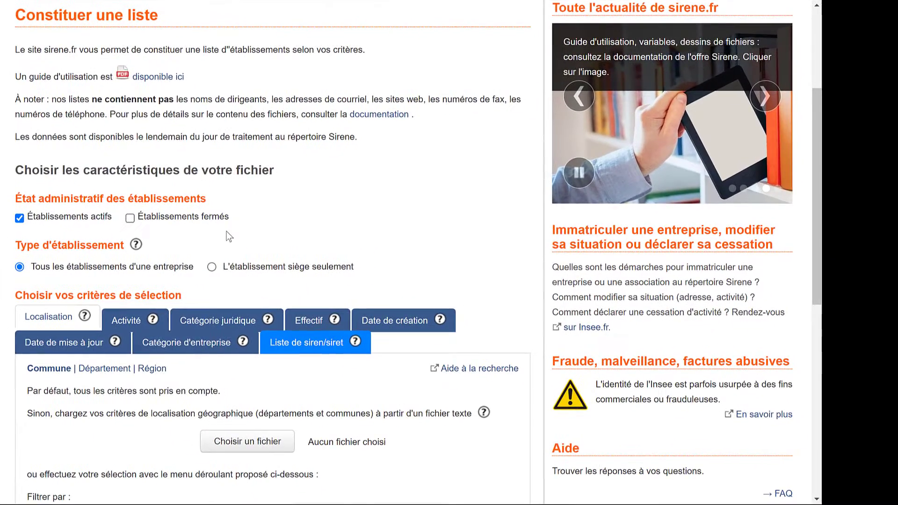
{"action": "scroll", "coordinate": [218, 235], "scroll_direction": "down", "scroll_amount": 3}
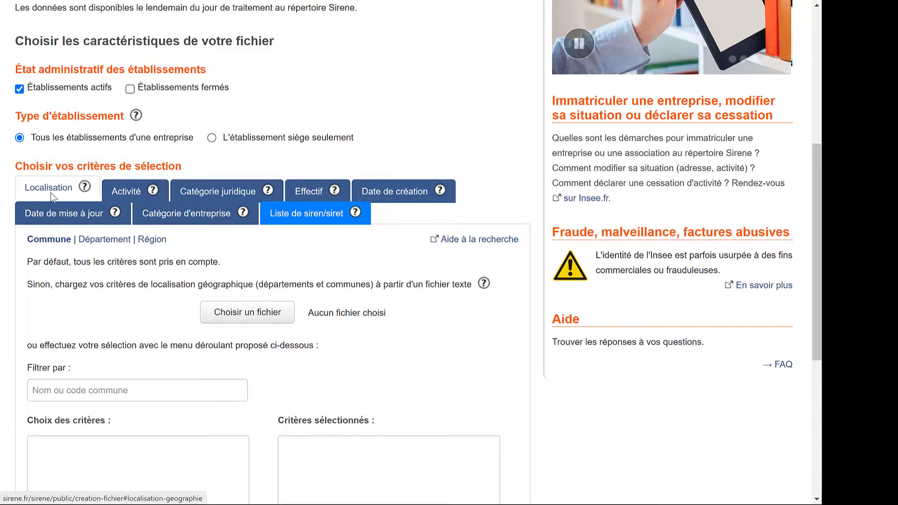
{"action": "left_click", "coordinate": [96, 391]}
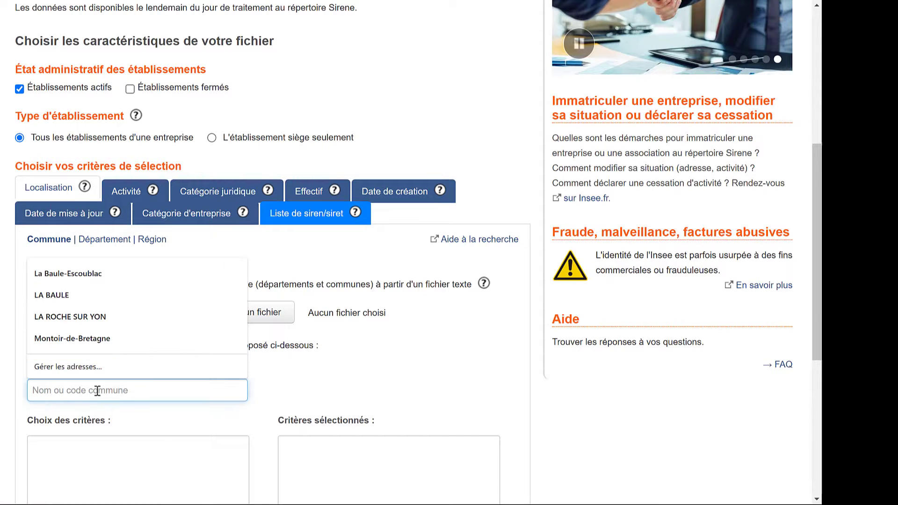
{"action": "type", "text": "nantes"}
{"action": "scroll", "coordinate": [96, 392], "scroll_direction": "down", "scroll_amount": 2}
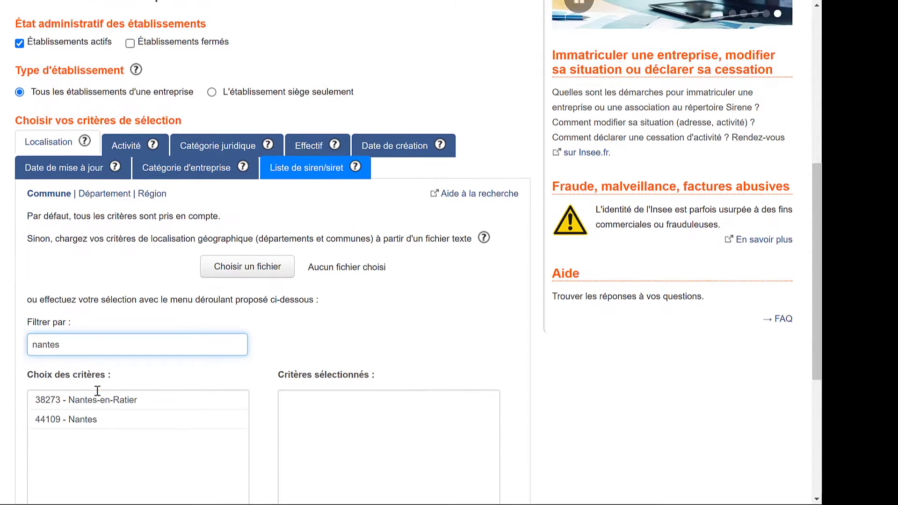
{"action": "double_click", "coordinate": [86, 402]}
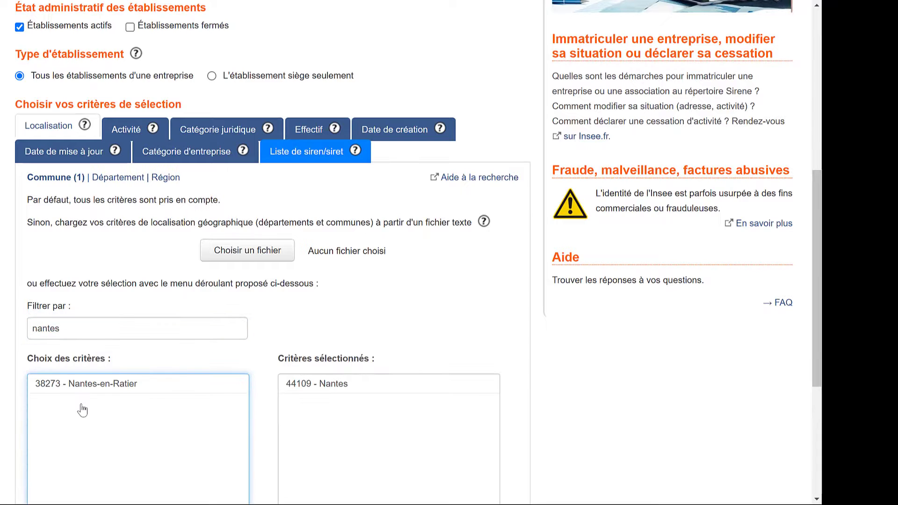
In the activity criteria, choose division 56 - Restauration and add subclass 56.10A - Restauration traditionnelle to the selection.
{"action": "left_click", "coordinate": [130, 132]}
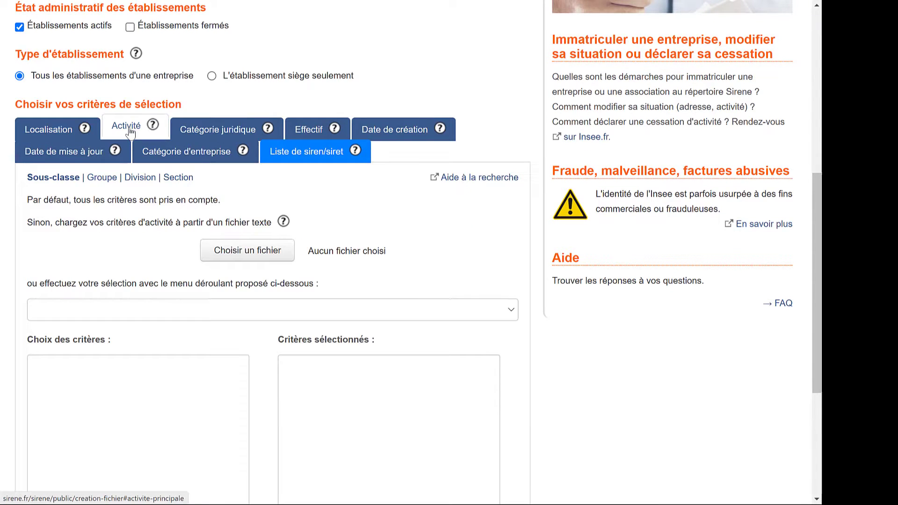
{"action": "scroll", "coordinate": [180, 220], "scroll_direction": "down", "scroll_amount": 2}
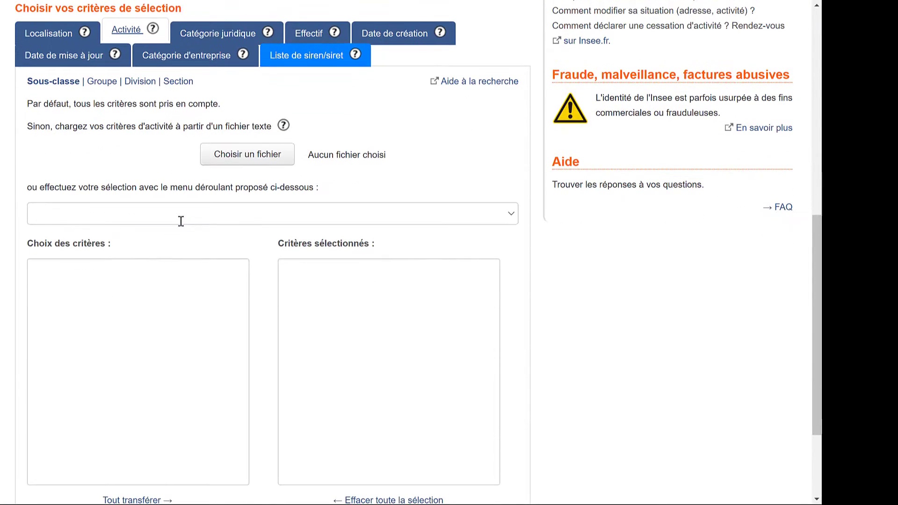
{"action": "left_click", "coordinate": [210, 215]}
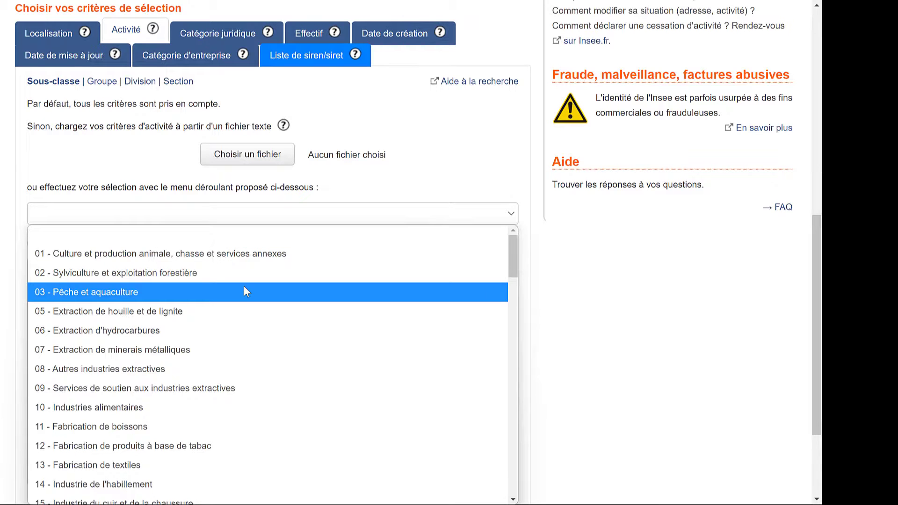
{"action": "scroll", "coordinate": [245, 344], "scroll_direction": "down", "scroll_amount": 6}
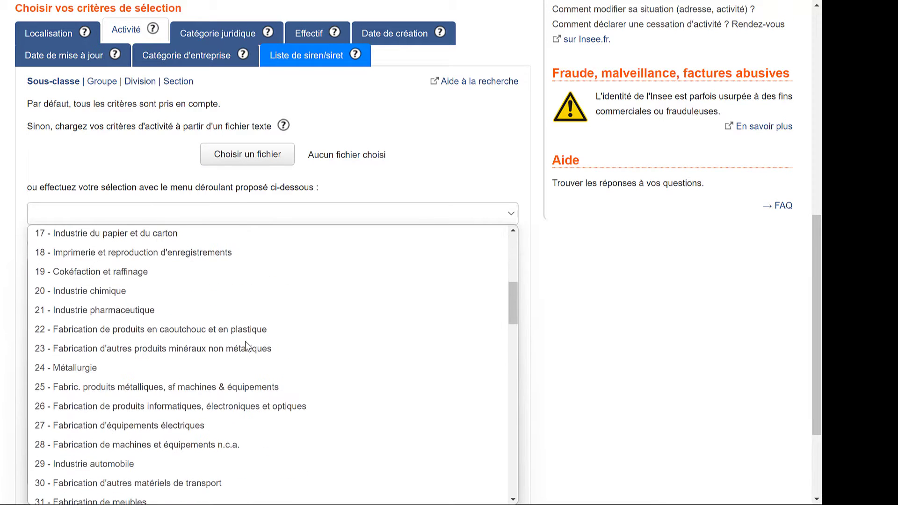
{"action": "scroll", "coordinate": [245, 341], "scroll_direction": "down", "scroll_amount": 11}
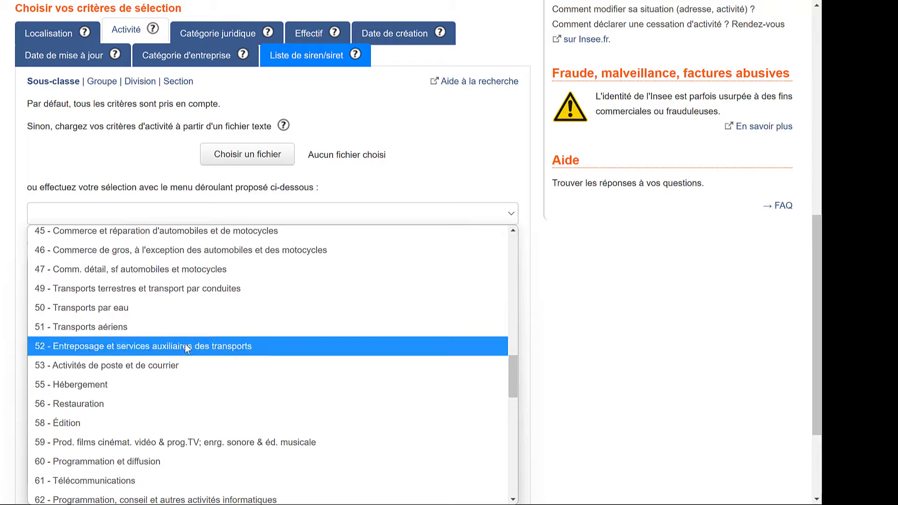
{"action": "left_click", "coordinate": [82, 405]}
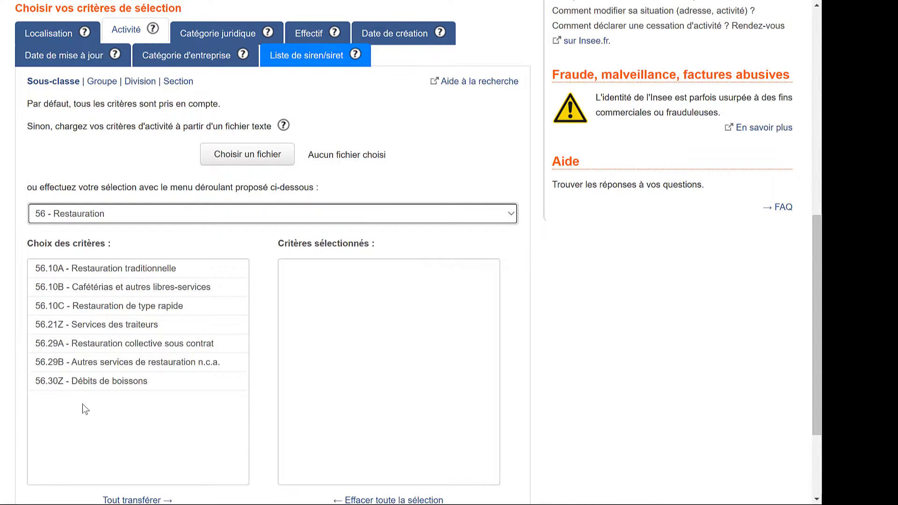
{"action": "left_click", "coordinate": [147, 381]}
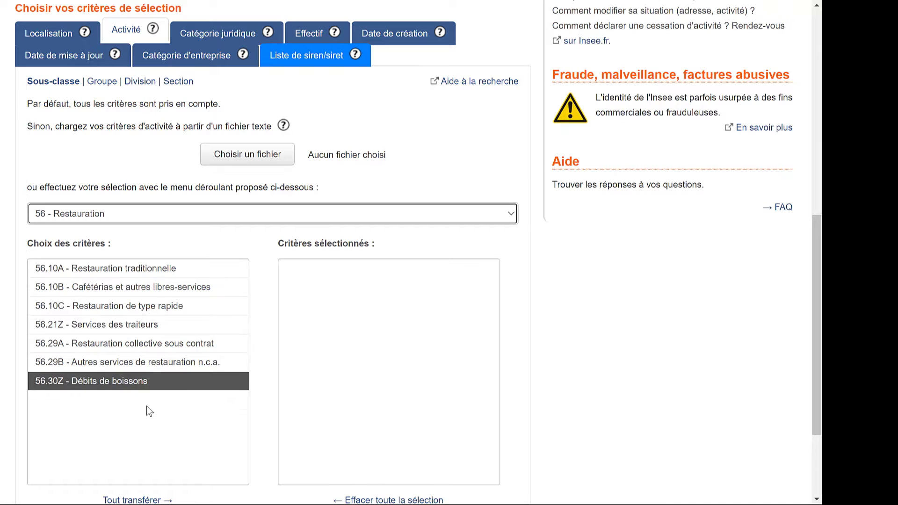
{"action": "left_click", "coordinate": [160, 274]}
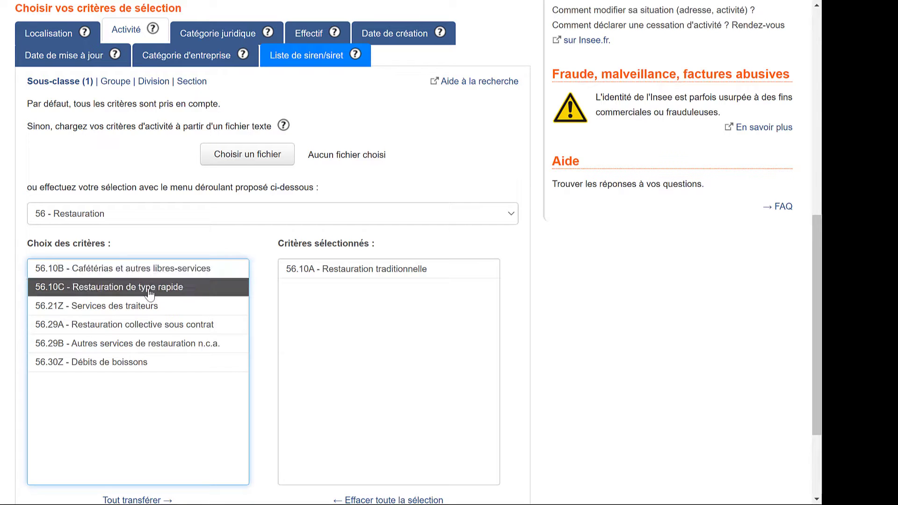
{"action": "left_click", "coordinate": [149, 289]}
{"action": "left_click", "coordinate": [145, 308]}
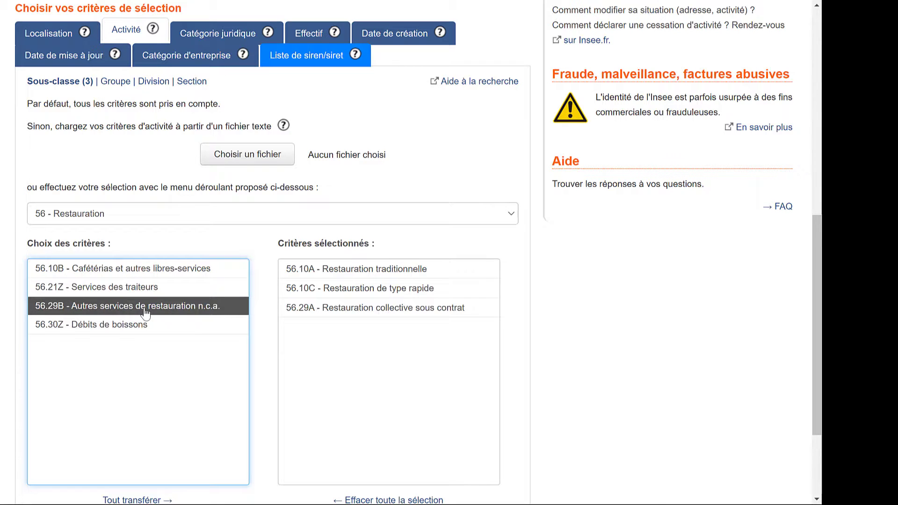
{"action": "left_click", "coordinate": [341, 289]}
{"action": "left_click", "coordinate": [340, 291]}
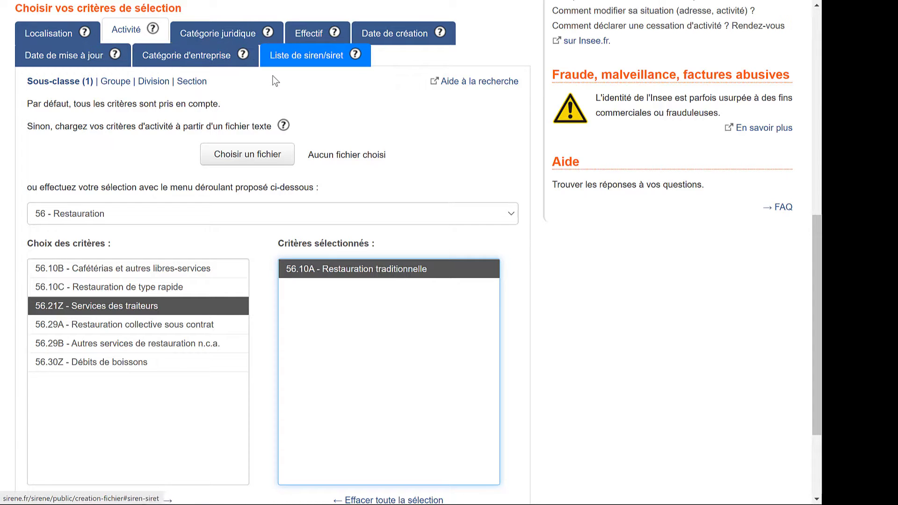
Build the list from the selected criteria and calculate the number of establishments.
{"action": "scroll", "coordinate": [285, 133], "scroll_direction": "down", "scroll_amount": 3}
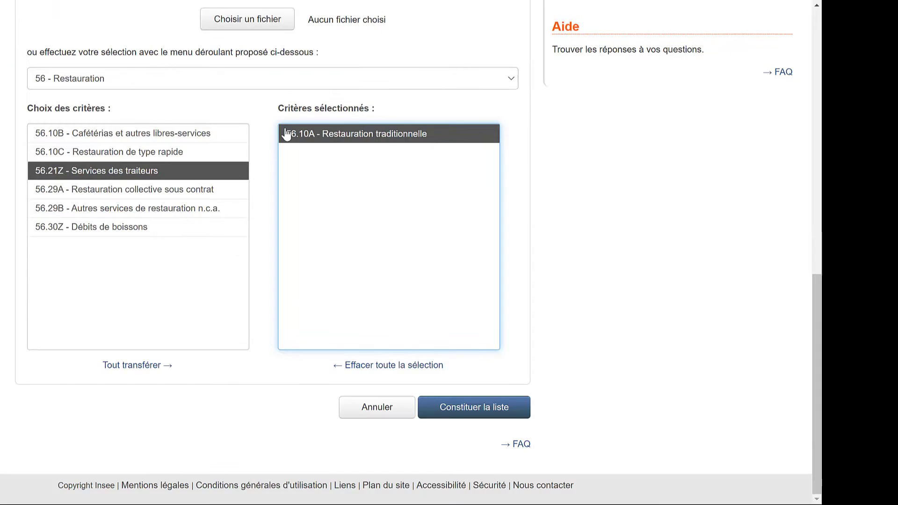
{"action": "scroll", "coordinate": [374, 281], "scroll_direction": "up", "scroll_amount": 2}
{"action": "scroll", "coordinate": [482, 387], "scroll_direction": "down", "scroll_amount": 2}
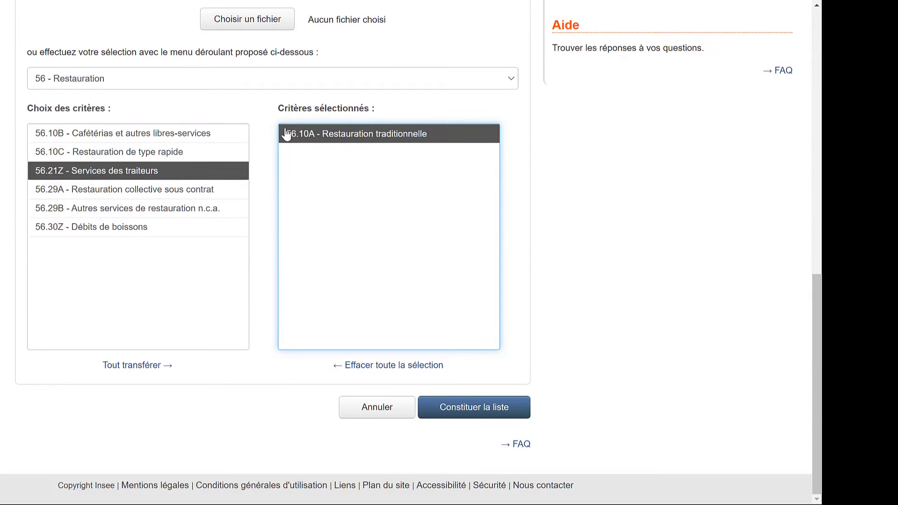
{"action": "left_click", "coordinate": [475, 409]}
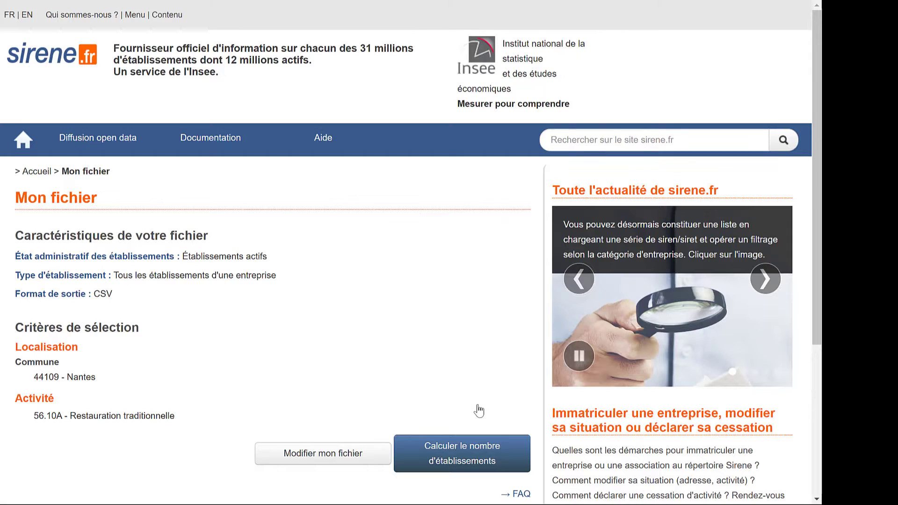
{"action": "scroll", "coordinate": [479, 411], "scroll_direction": "down", "scroll_amount": 2}
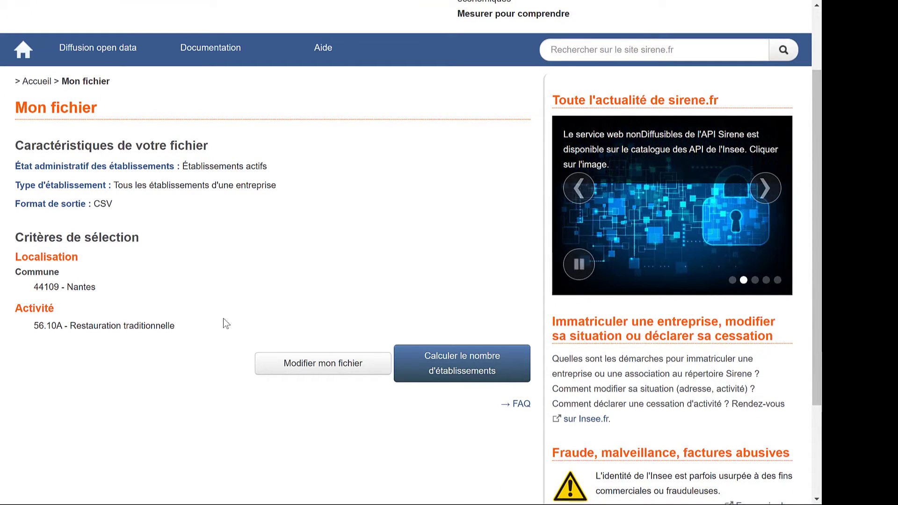
{"action": "left_click", "coordinate": [447, 365]}
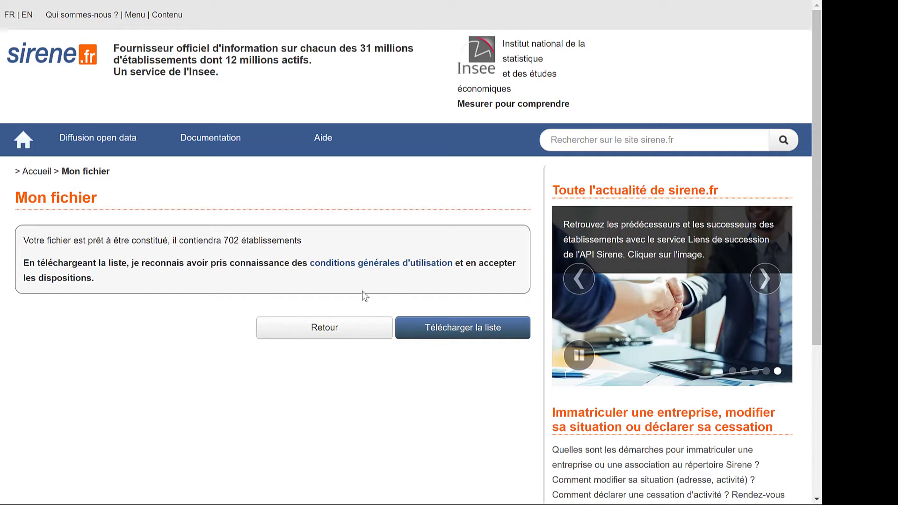
Download the list to the Bureau folder as etablissements.csv and open the file in Excel.
{"action": "left_click", "coordinate": [476, 330]}
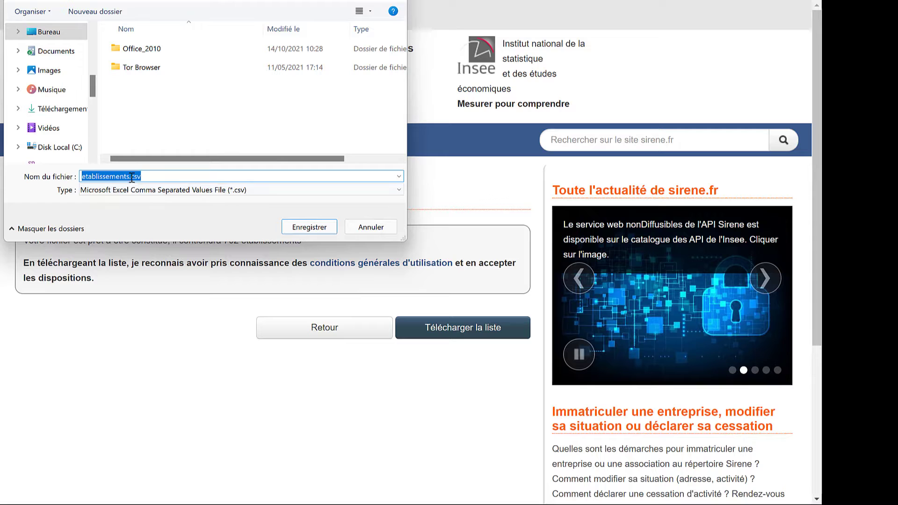
{"action": "left_click_drag", "start_coordinate": [133, 177], "coordinate": [158, 177]}
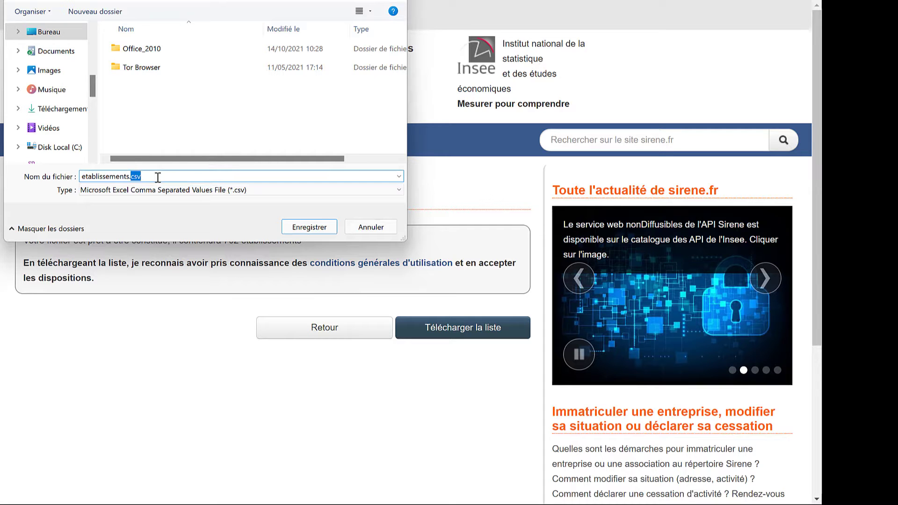
{"action": "left_click", "coordinate": [299, 225]}
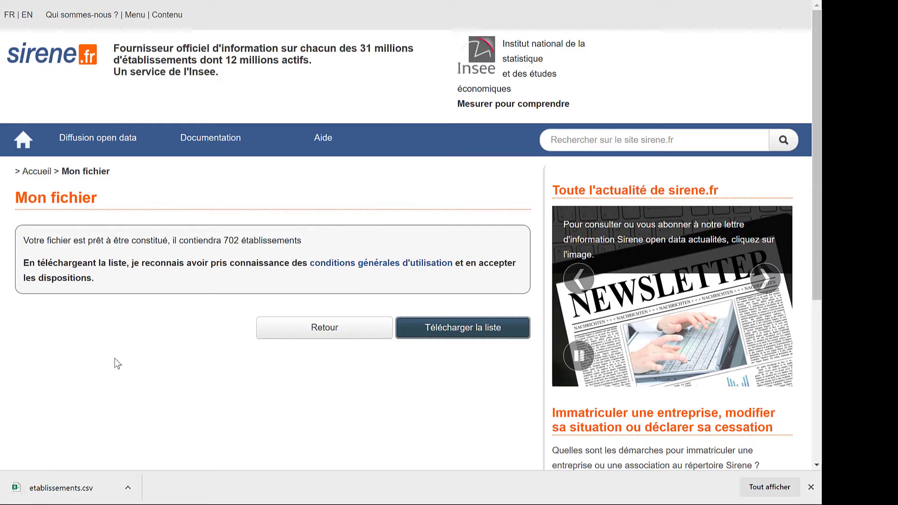
{"action": "left_click", "coordinate": [64, 497]}
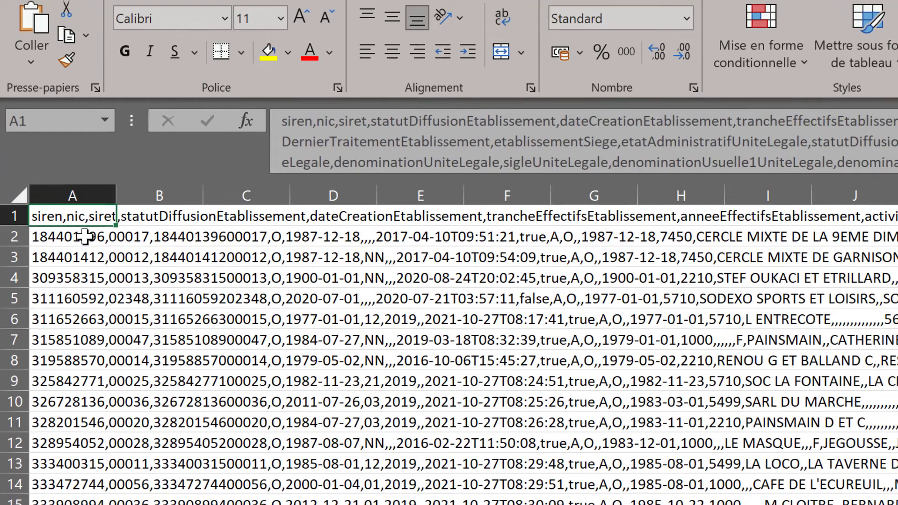
Examine cells in columns A and B to see how the header and establishment records are stored in the sheet.
{"action": "key", "text": "Down"}
{"action": "key", "text": "Down"}
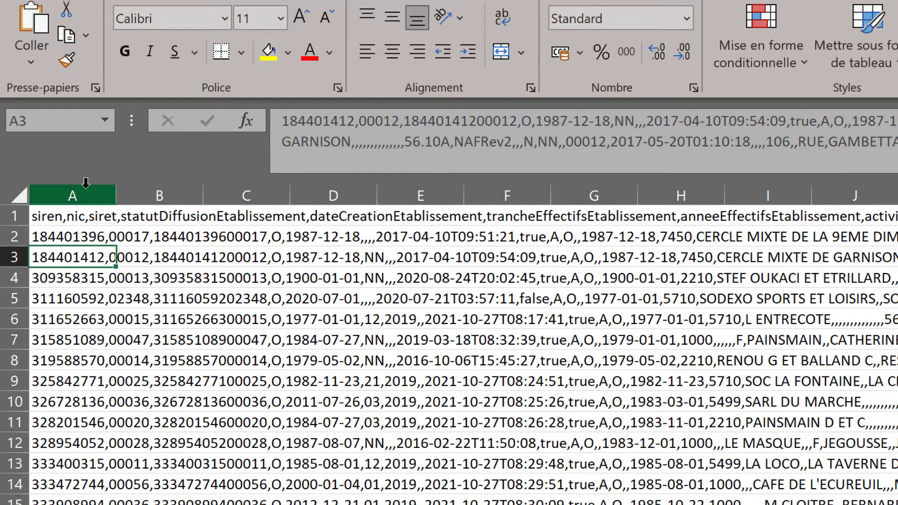
{"action": "left_click", "coordinate": [82, 217]}
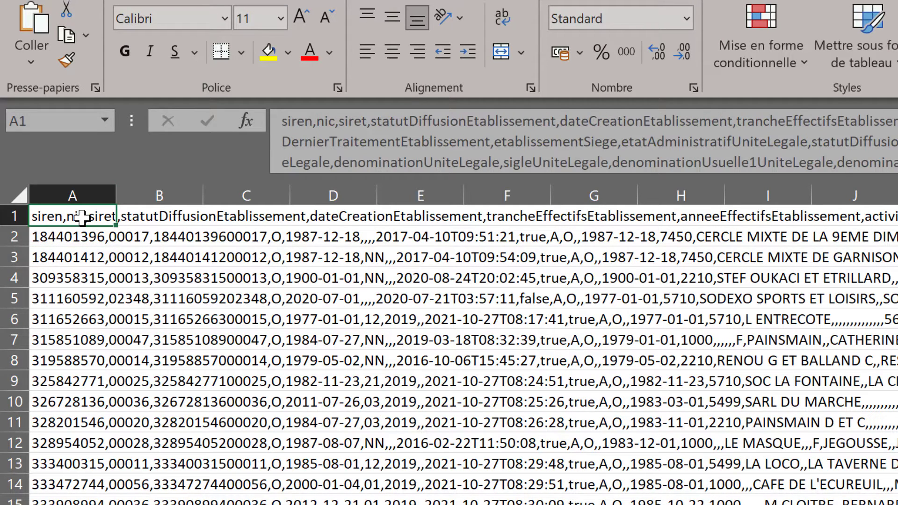
{"action": "left_click", "coordinate": [162, 217]}
{"action": "left_click", "coordinate": [169, 253]}
{"action": "left_click", "coordinate": [161, 300]}
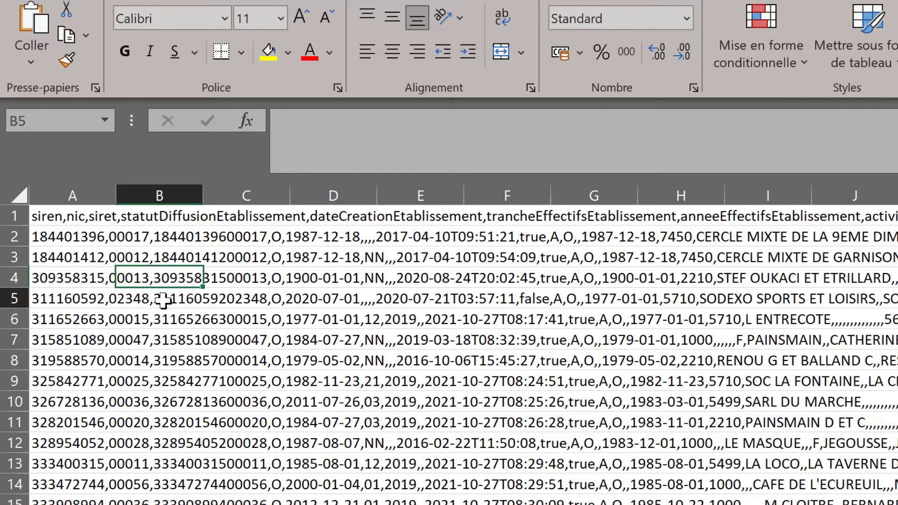
{"action": "left_click", "coordinate": [93, 223]}
{"action": "left_click", "coordinate": [81, 255]}
{"action": "left_click", "coordinate": [80, 336]}
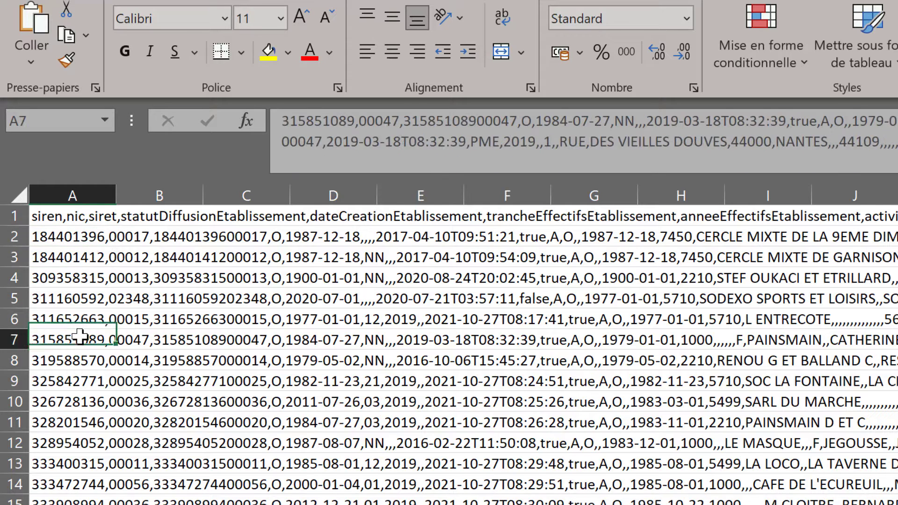
{"action": "left_click", "coordinate": [77, 398]}
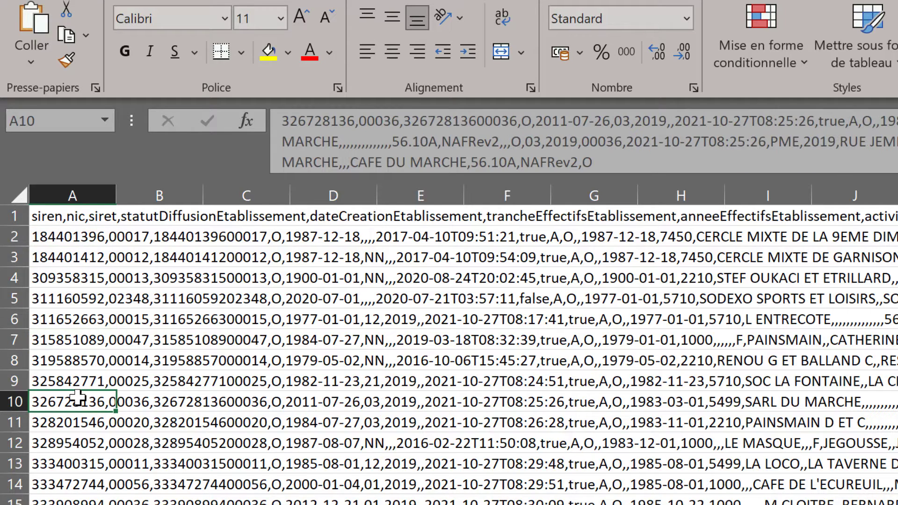
{"action": "left_click", "coordinate": [86, 217]}
{"action": "left_click", "coordinate": [79, 239]}
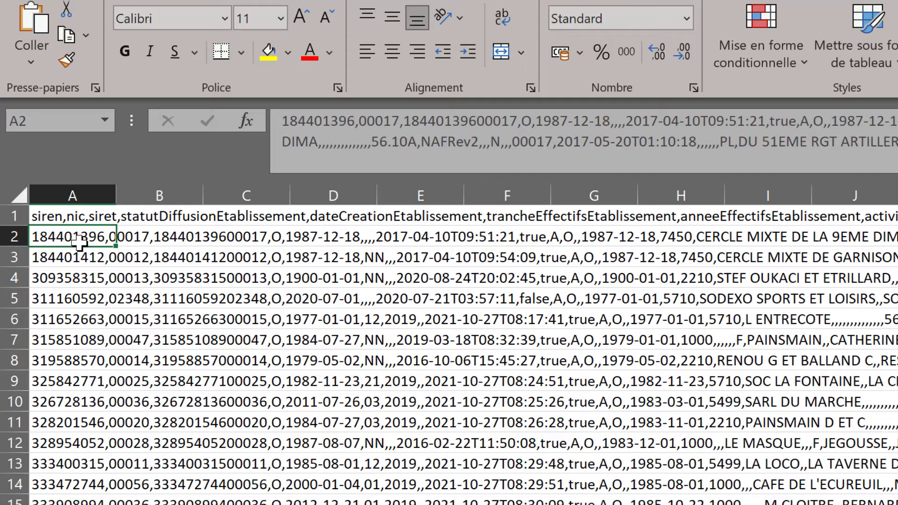
{"action": "left_click", "coordinate": [88, 216]}
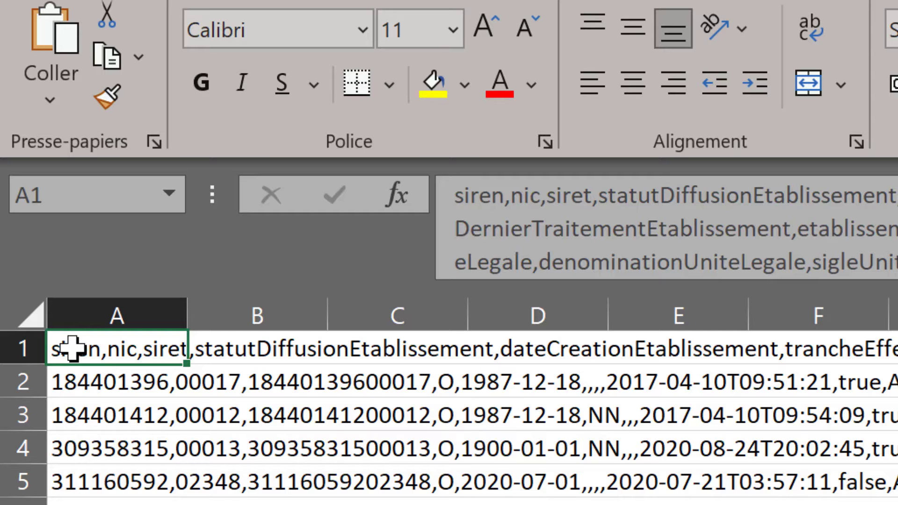
{"action": "left_click", "coordinate": [114, 384]}
{"action": "left_click", "coordinate": [113, 423]}
{"action": "left_click", "coordinate": [112, 467]}
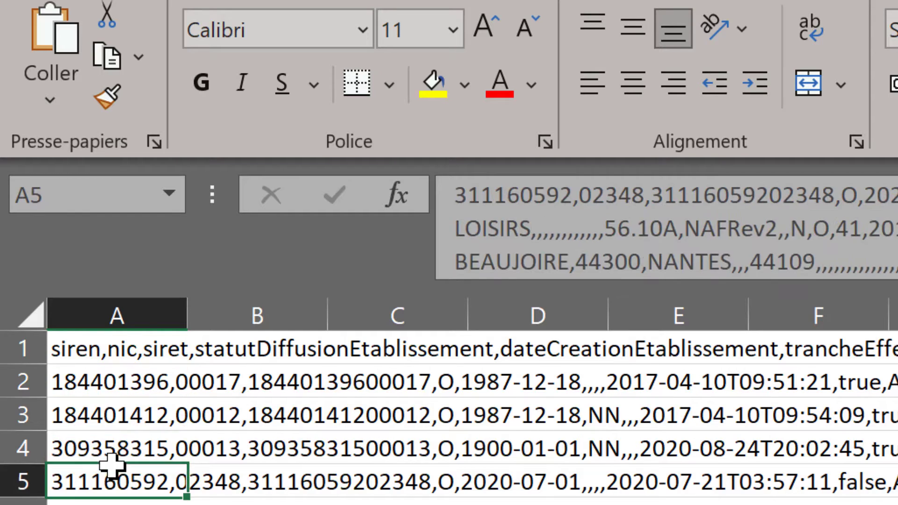
Examine the comma-separated header and establishment records in column A down to the last record, and return to cell A1.
{"action": "left_click", "coordinate": [113, 504]}
{"action": "left_click", "coordinate": [113, 504]}
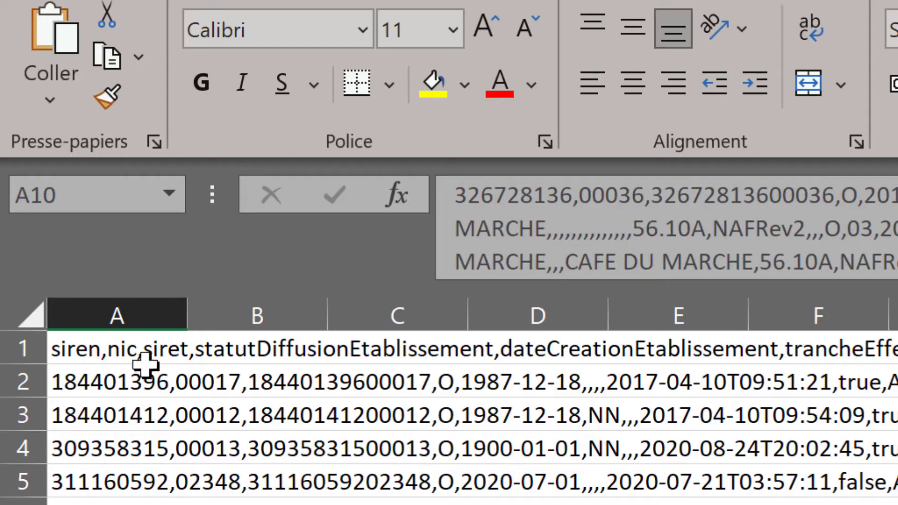
{"action": "left_click", "coordinate": [128, 383]}
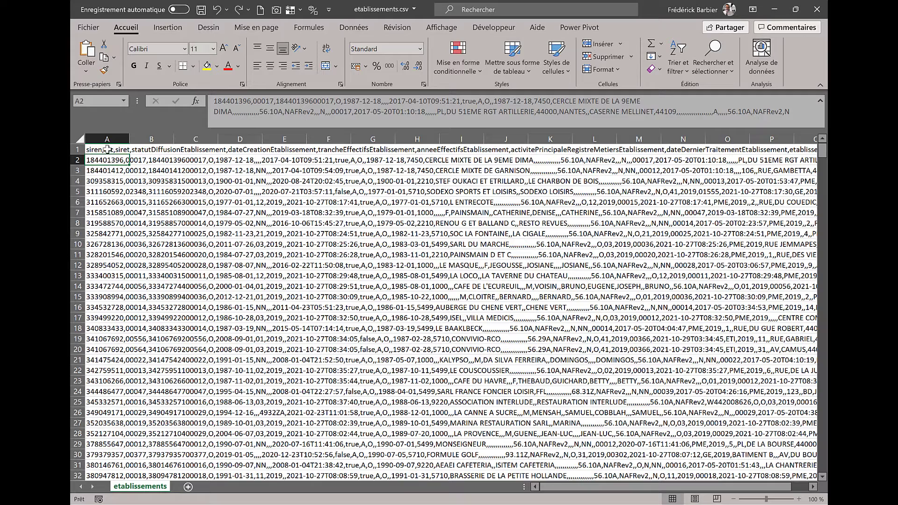
{"action": "right_click", "coordinate": [108, 149]}
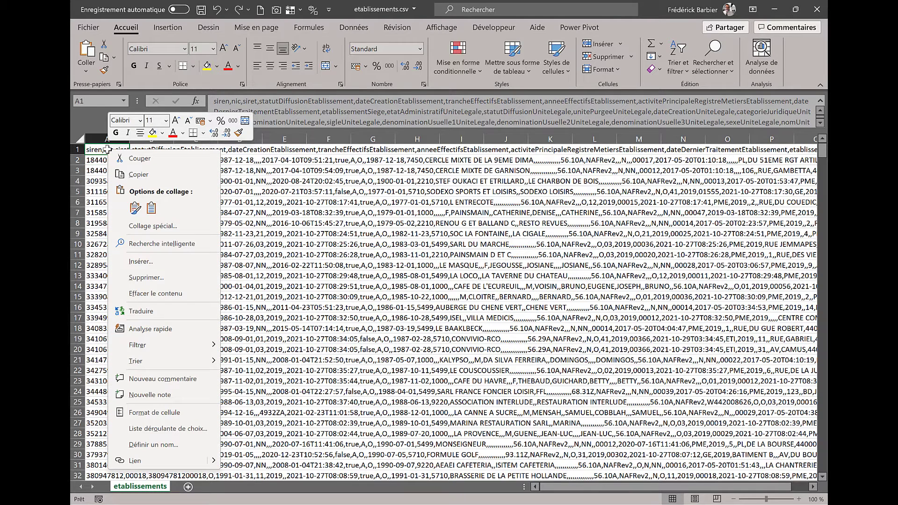
{"action": "key", "text": "Escape"}
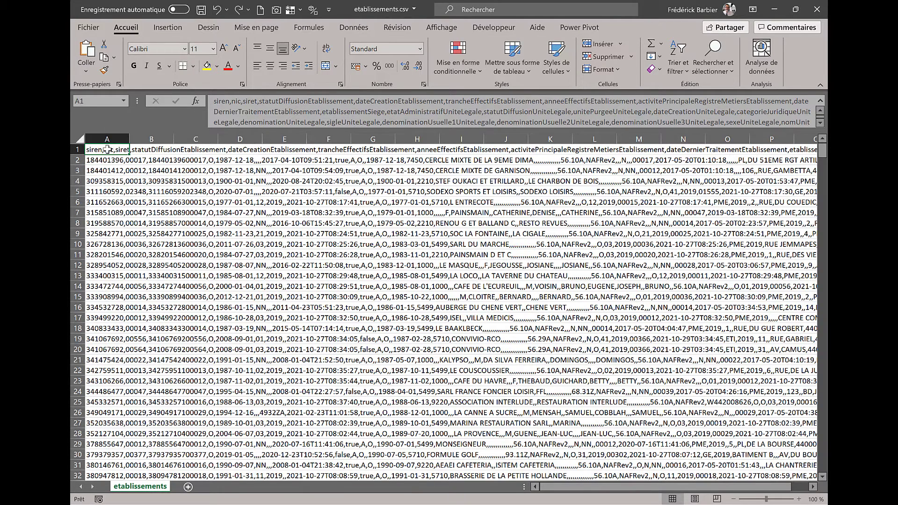
{"action": "left_click", "coordinate": [107, 168]}
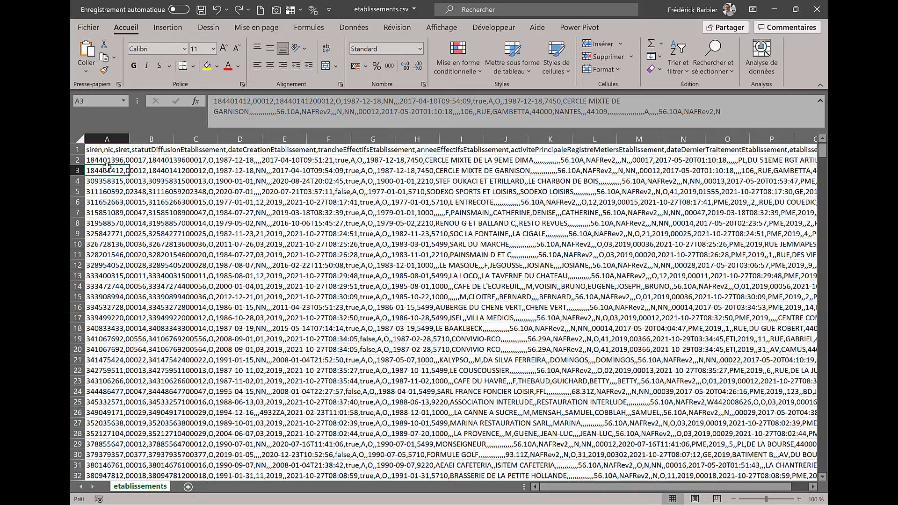
{"action": "key", "text": "ctrl+Down"}
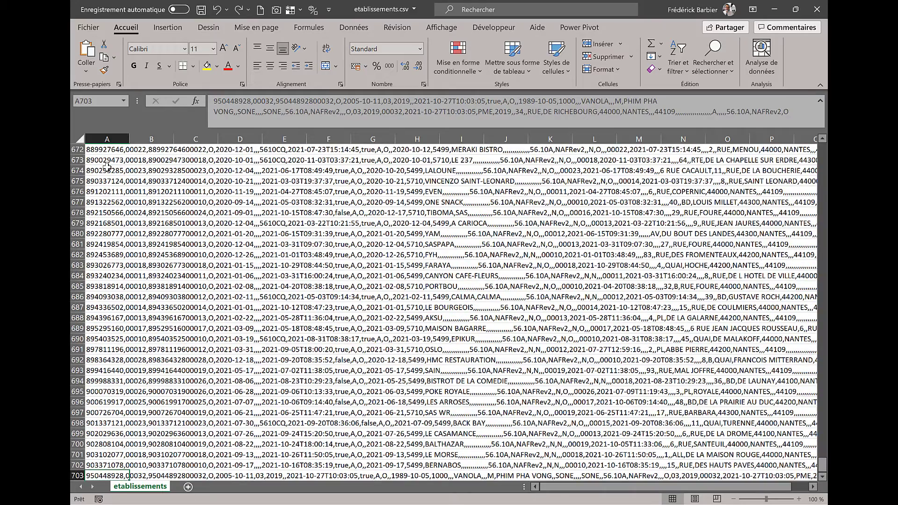
{"action": "scroll", "coordinate": [129, 348], "scroll_direction": "down", "scroll_amount": 3}
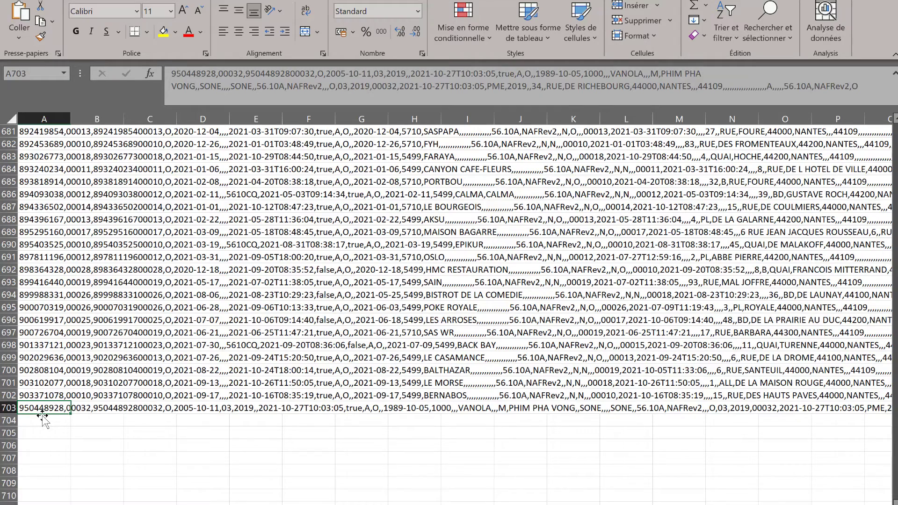
{"action": "key", "text": "ctrl+Home"}
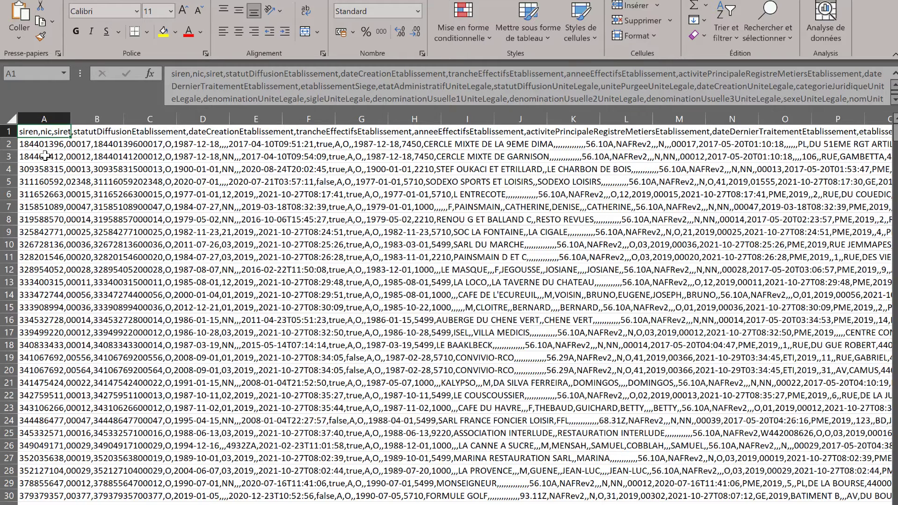
Split column A into separate columns with Convertir as delimited data, using only the comma (Virgule) as separator instead of Tabulation.
{"action": "left_click", "coordinate": [49, 118]}
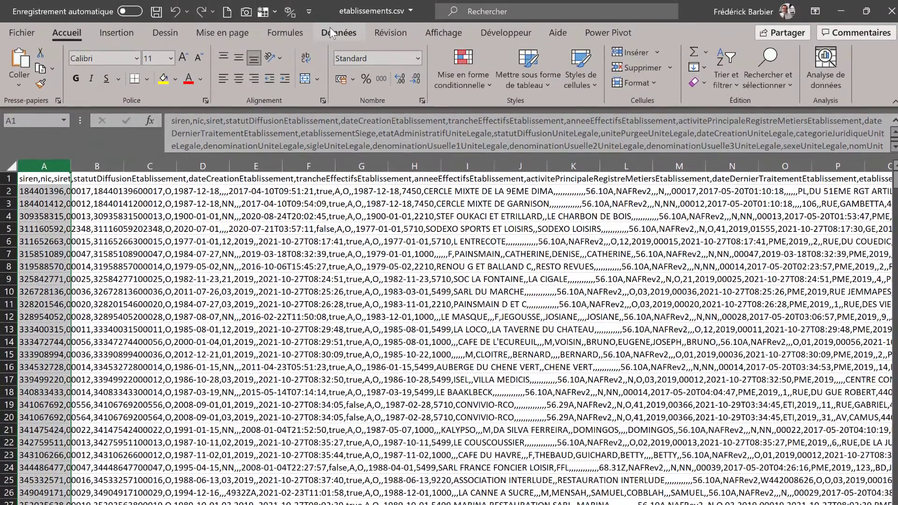
{"action": "left_click", "coordinate": [330, 27]}
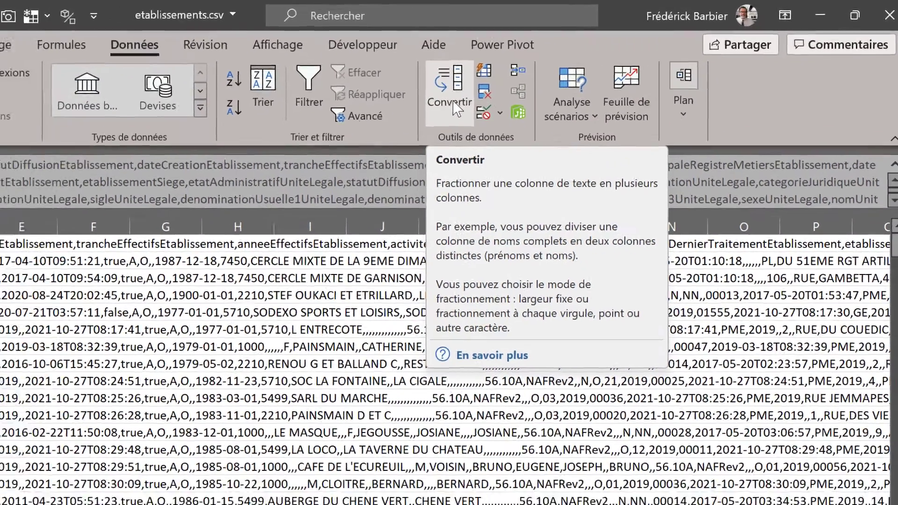
{"action": "left_click", "coordinate": [416, 105]}
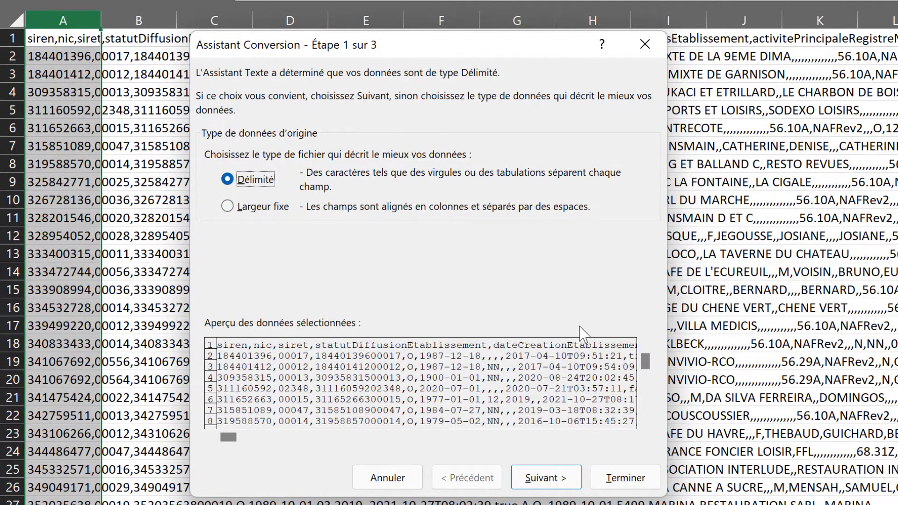
{"action": "left_click", "coordinate": [544, 482]}
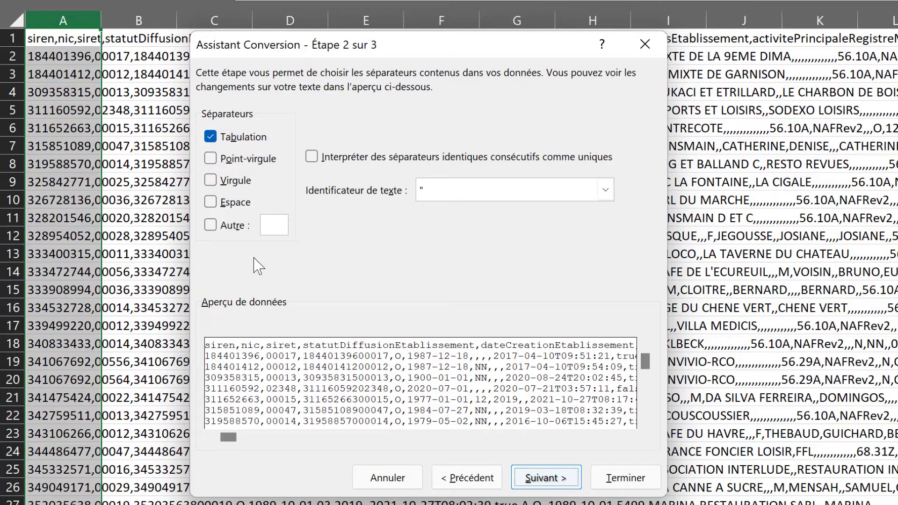
{"action": "left_click", "coordinate": [214, 138]}
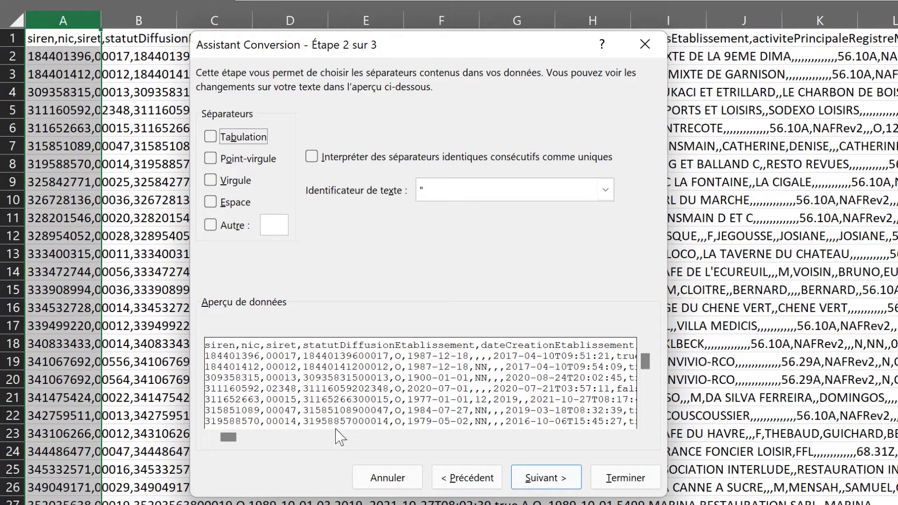
{"action": "left_click", "coordinate": [211, 183]}
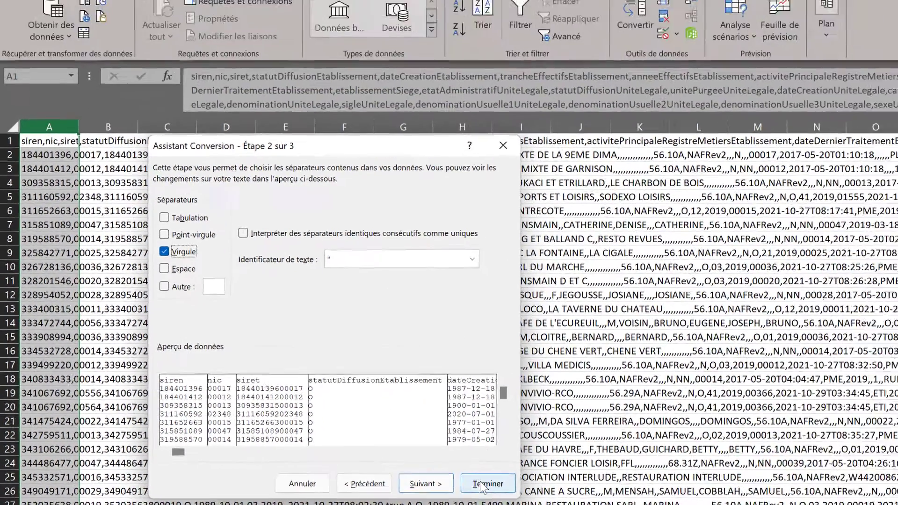
{"action": "left_click", "coordinate": [485, 484]}
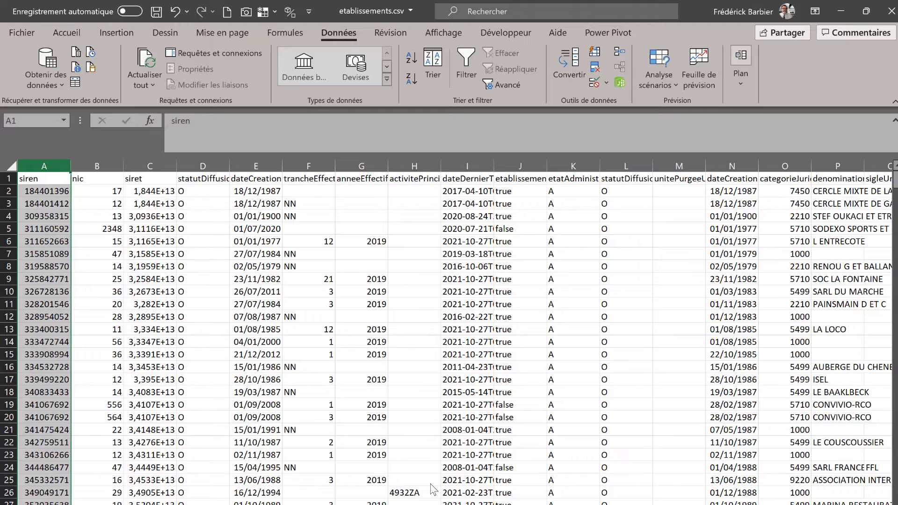
Format the header row 1 with a yellow fill, bold text and centred alignment.
{"action": "left_click", "coordinate": [55, 180]}
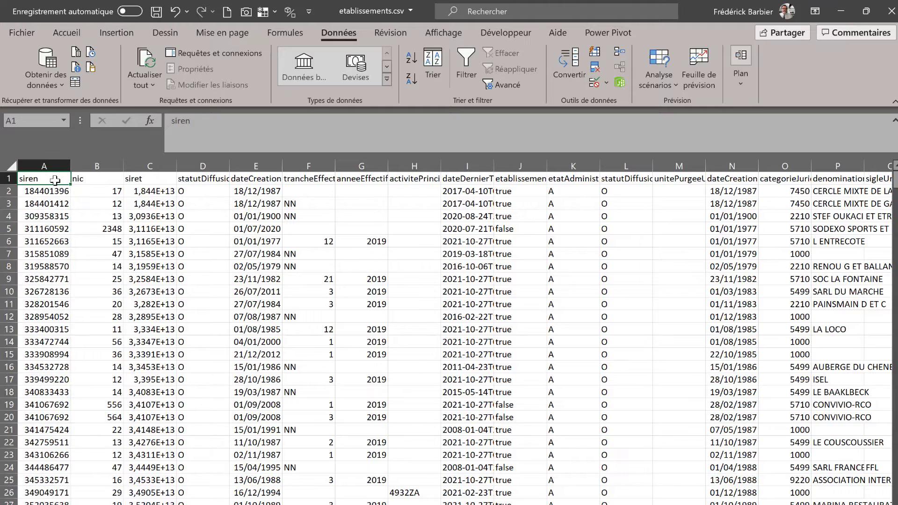
{"action": "scroll", "coordinate": [218, 322], "scroll_direction": "down", "scroll_amount": 4}
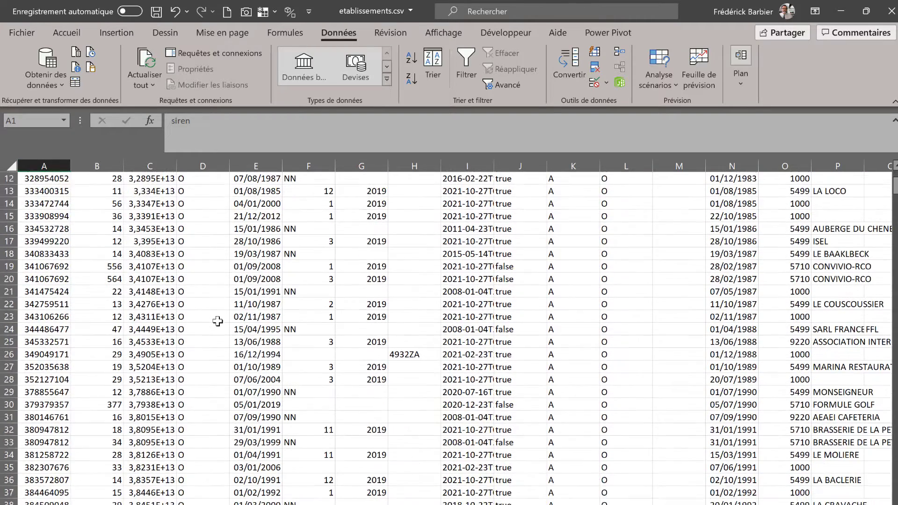
{"action": "scroll", "coordinate": [218, 321], "scroll_direction": "down", "scroll_amount": 3}
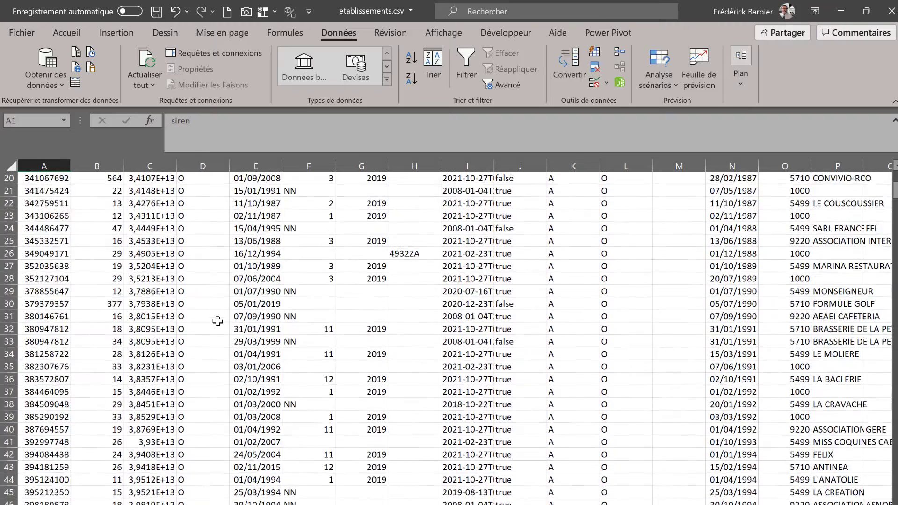
{"action": "scroll", "coordinate": [217, 321], "scroll_direction": "down", "scroll_amount": 3}
{"action": "scroll", "coordinate": [217, 321], "scroll_direction": "up", "scroll_amount": 9}
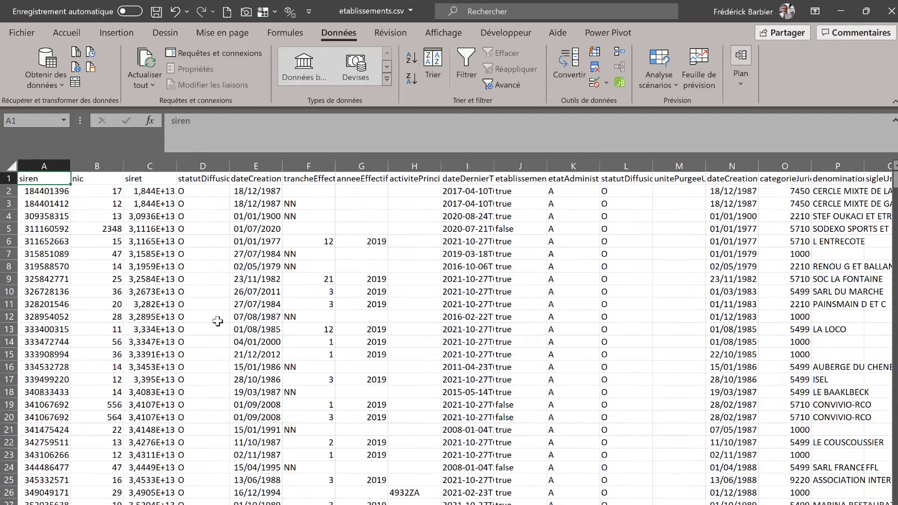
{"action": "left_click", "coordinate": [8, 178]}
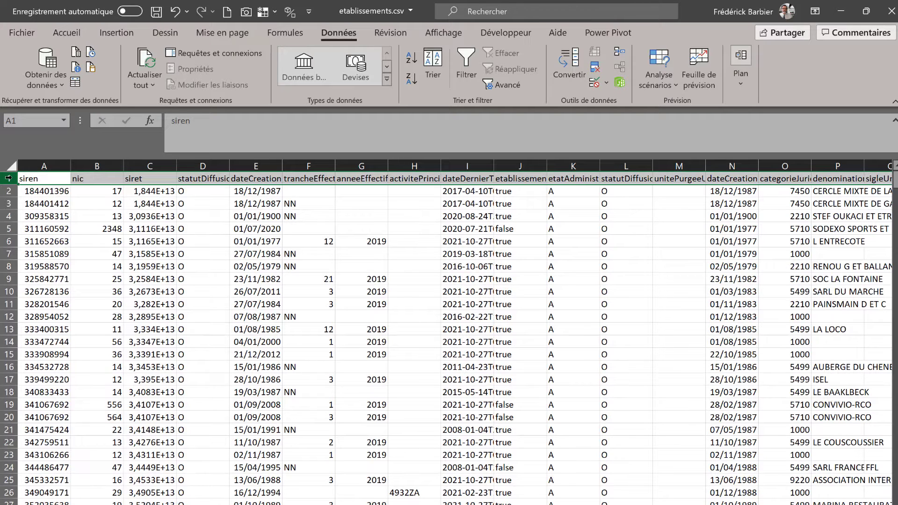
{"action": "left_click", "coordinate": [67, 32]}
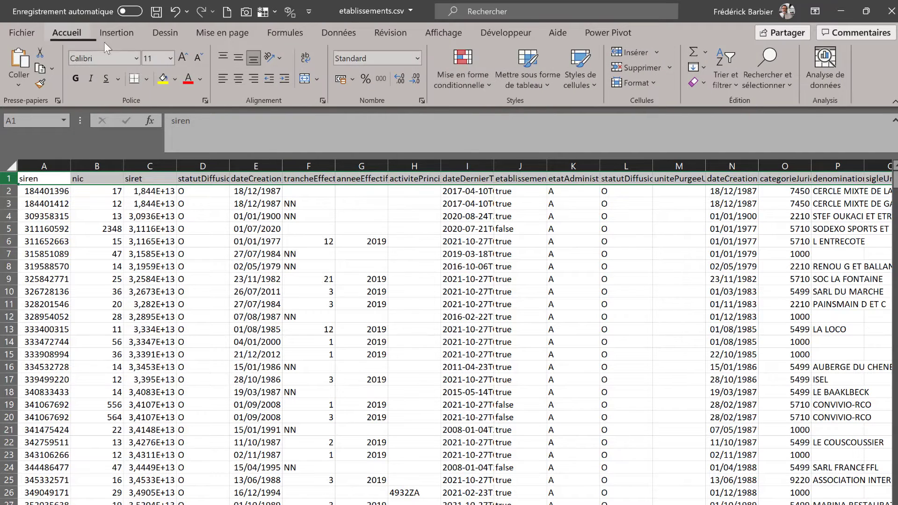
{"action": "left_click", "coordinate": [163, 78]}
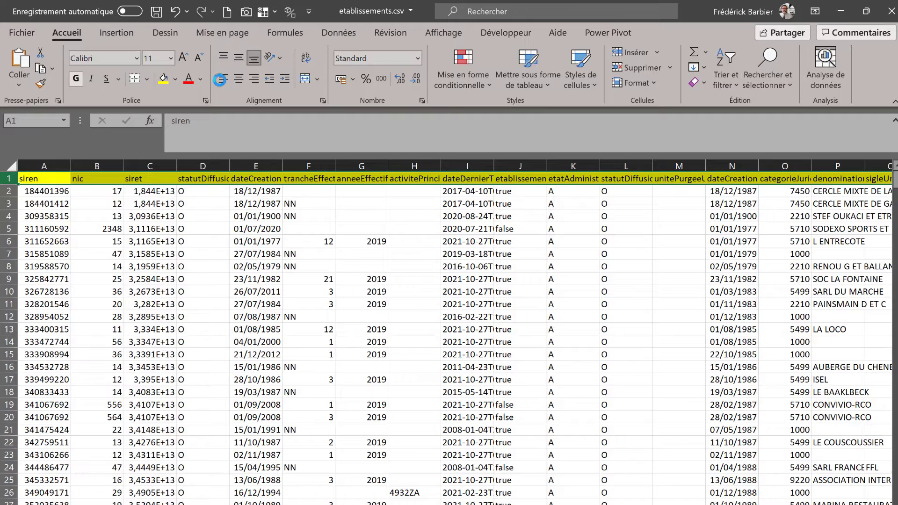
{"action": "left_click", "coordinate": [239, 78]}
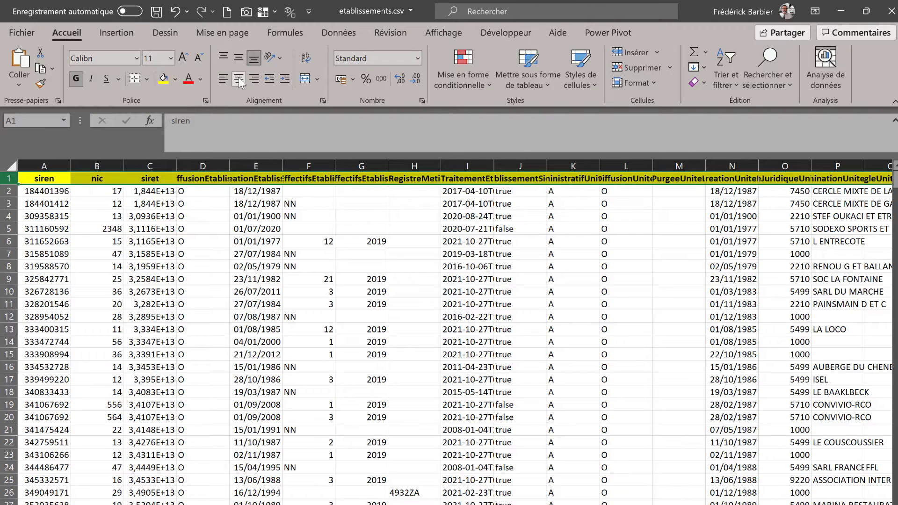
{"action": "right_click", "coordinate": [237, 228]}
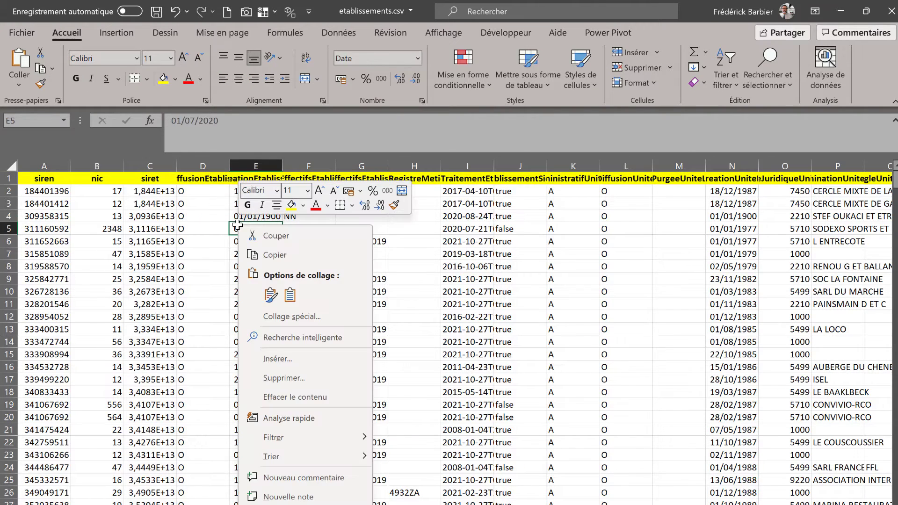
{"action": "key", "text": "Escape"}
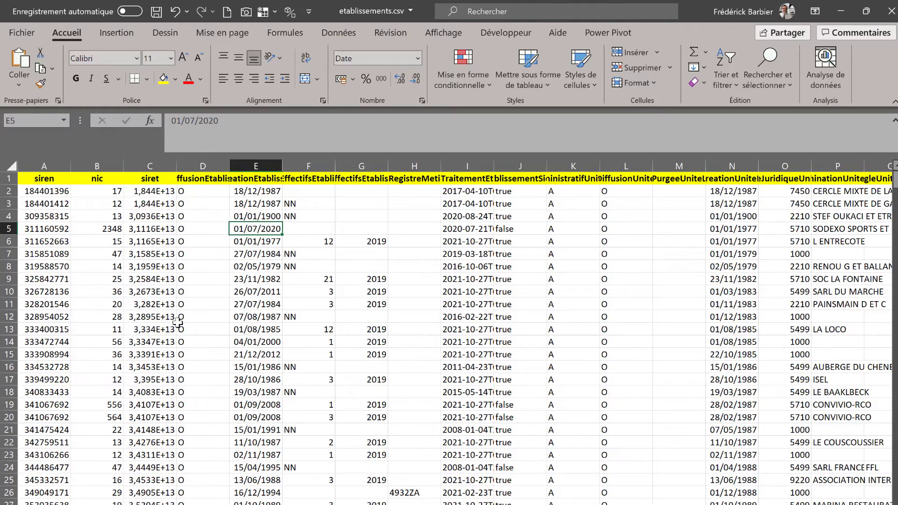
Freeze the panes at cell A2 with Figer les volets and check the header row while moving through the records.
{"action": "scroll", "coordinate": [178, 323], "scroll_direction": "down", "scroll_amount": 2}
{"action": "scroll", "coordinate": [178, 323], "scroll_direction": "up", "scroll_amount": 2}
{"action": "left_click", "coordinate": [61, 191]}
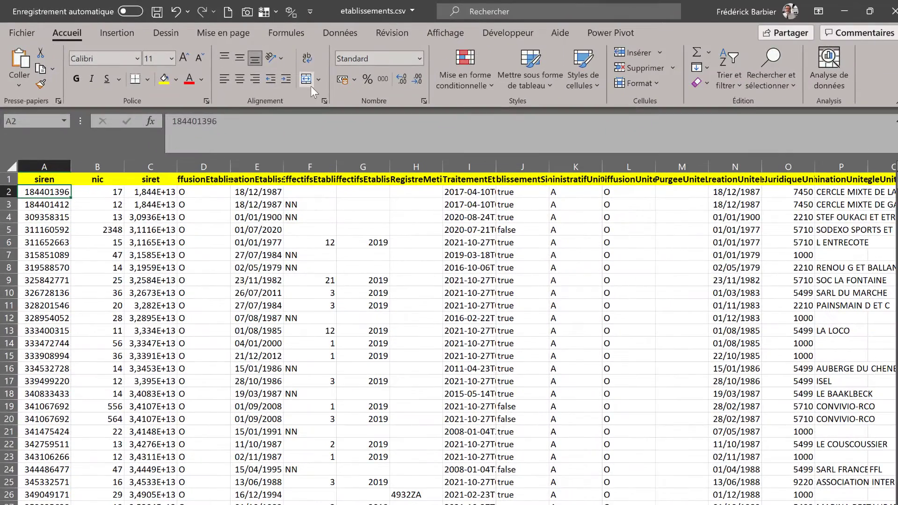
{"action": "left_click", "coordinate": [448, 31]}
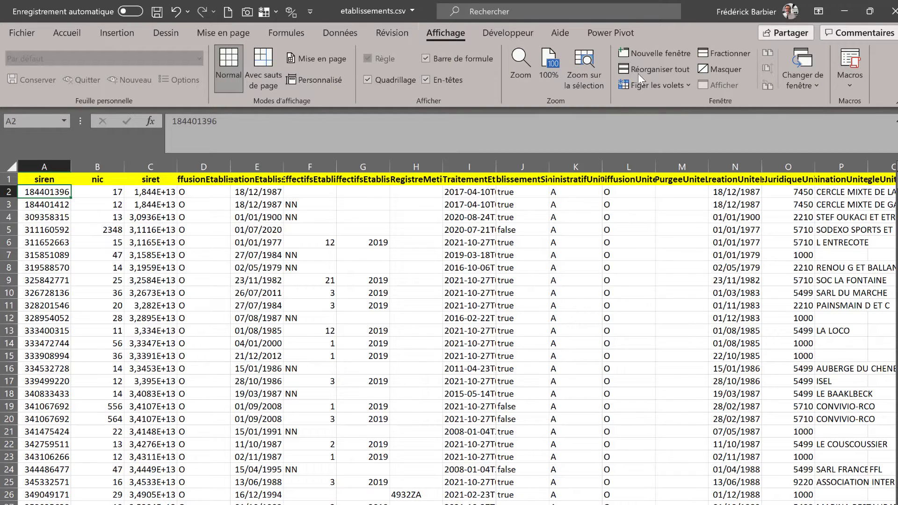
{"action": "left_click", "coordinate": [665, 90]}
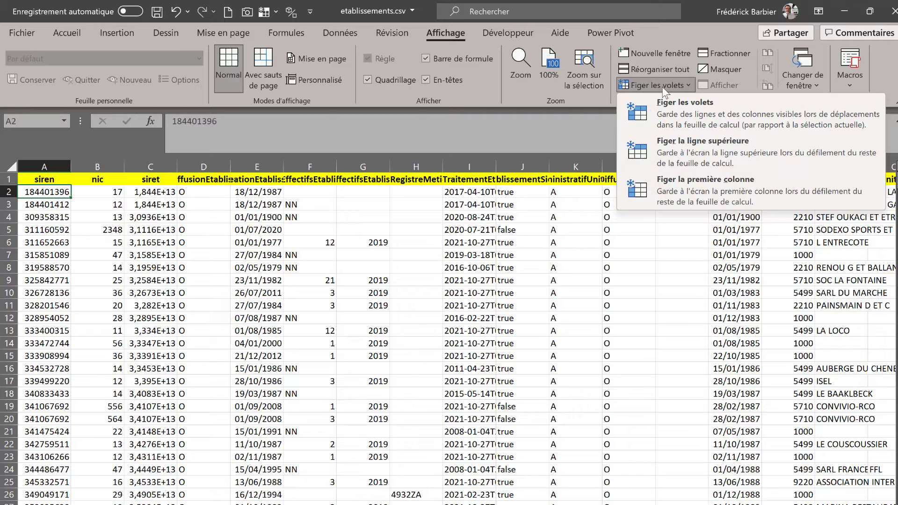
{"action": "left_click", "coordinate": [637, 115]}
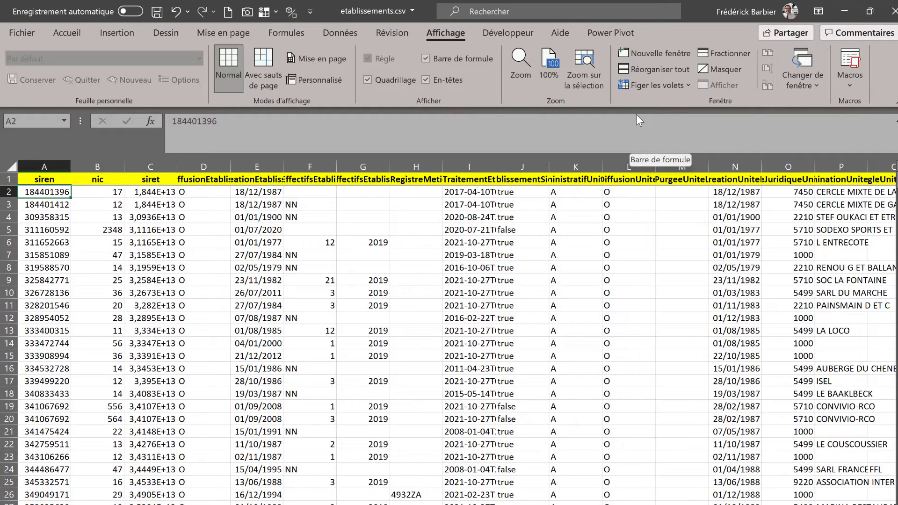
{"action": "scroll", "coordinate": [511, 274], "scroll_direction": "down", "scroll_amount": 10}
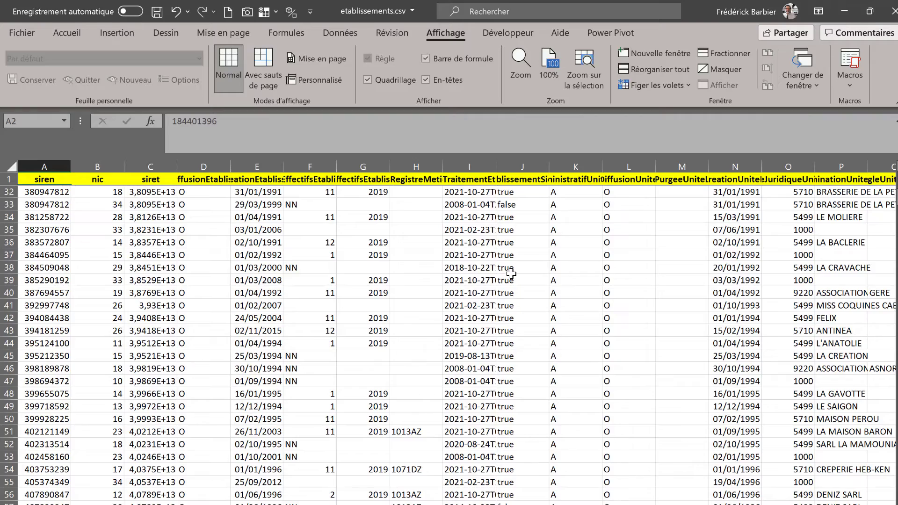
{"action": "scroll", "coordinate": [511, 274], "scroll_direction": "down", "scroll_amount": 7}
{"action": "scroll", "coordinate": [511, 274], "scroll_direction": "up", "scroll_amount": 17}
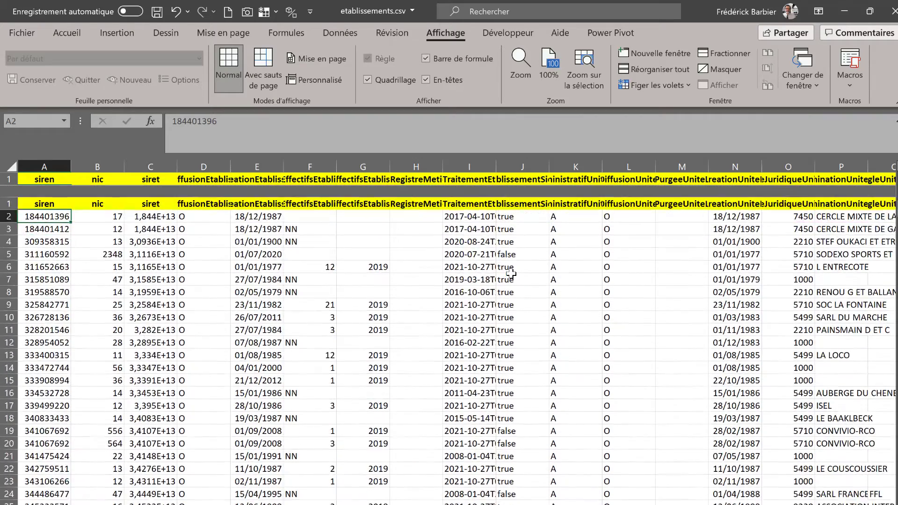